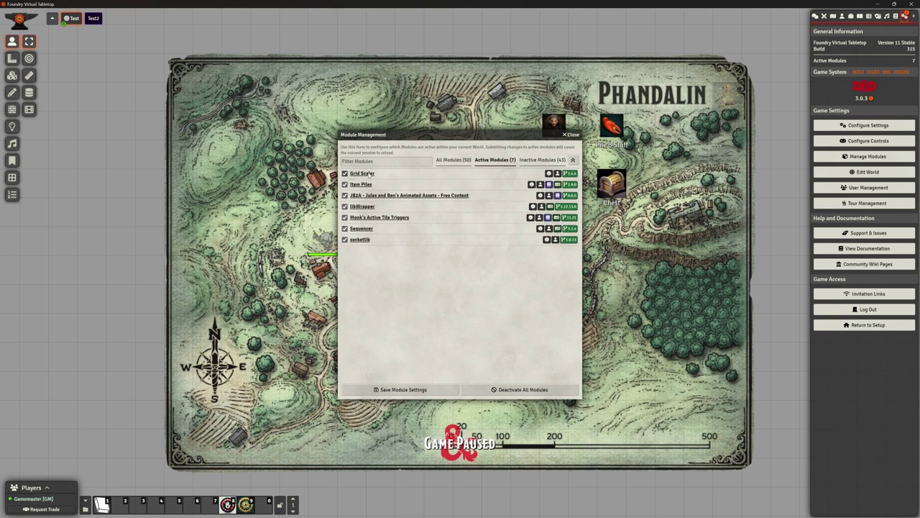
# Save the module settings with Grid Scaler active and close Module Management.
pyautogui.click(403, 389)
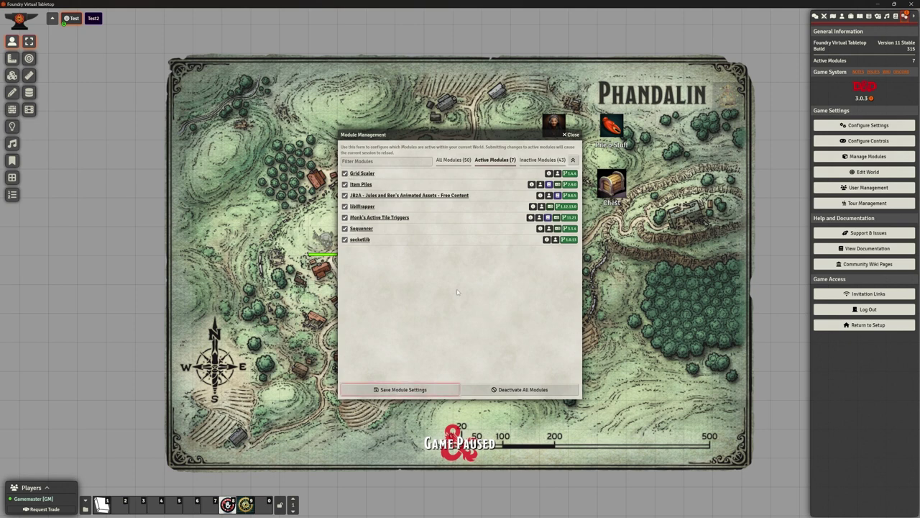
pyautogui.click(573, 135)
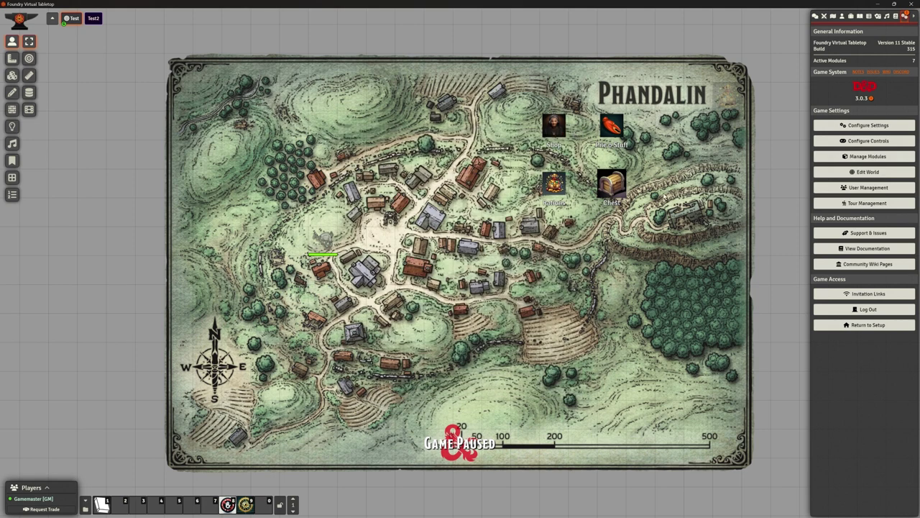
# Create a new scene named 'Thundertree' from the Scenes directory.
pyautogui.click(834, 15)
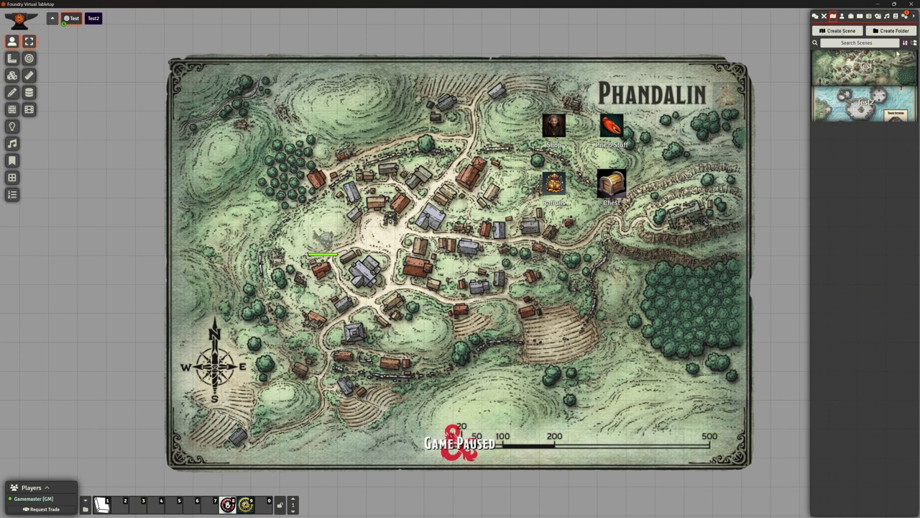
pyautogui.click(837, 31)
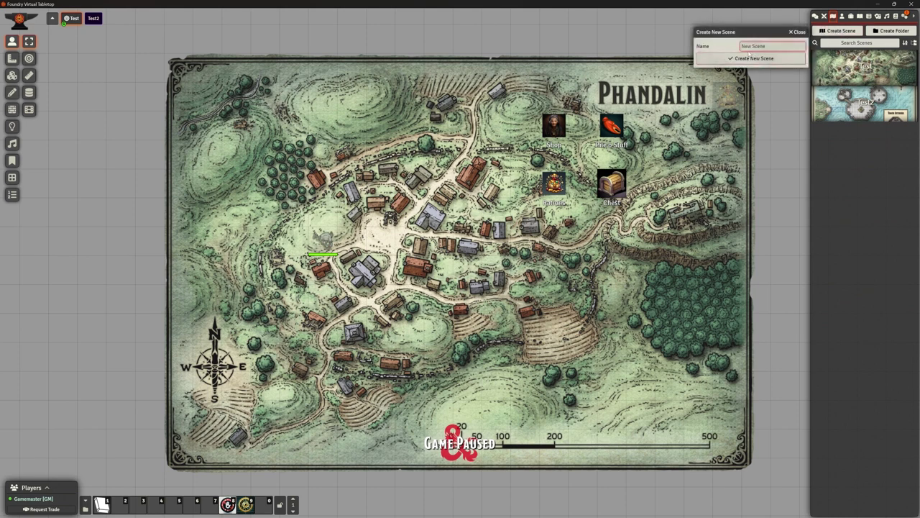
pyautogui.write('Thundertree')
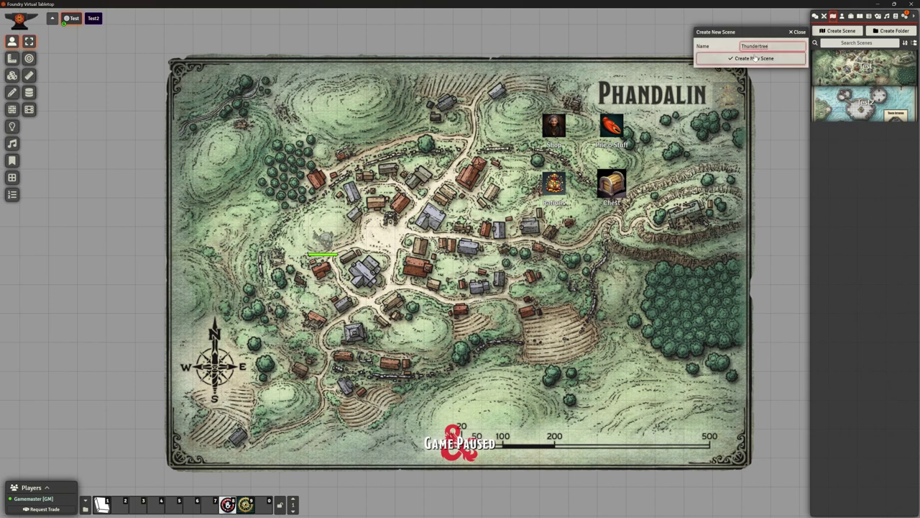
pyautogui.click(754, 58)
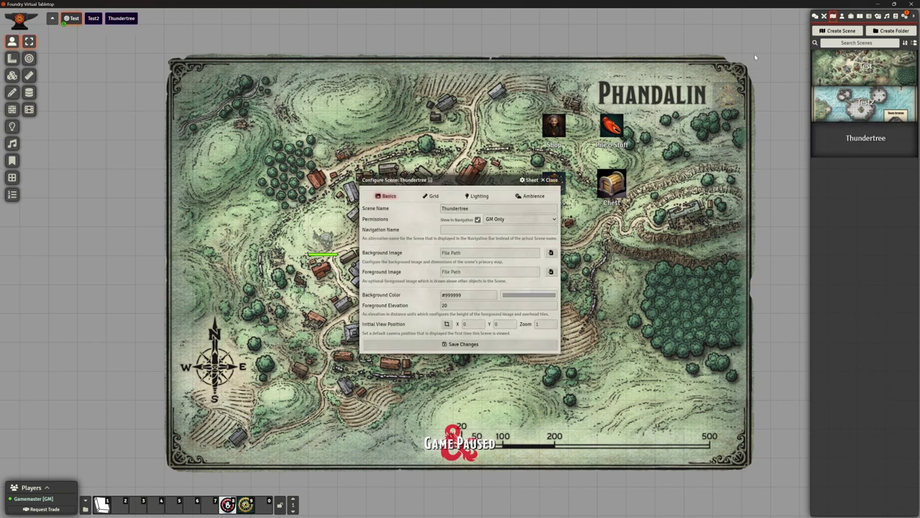
# Set DM Folder of Stuff > Maps > Thundertree.png as the scene background and save.
pyautogui.click(551, 253)
pyautogui.click(400, 254)
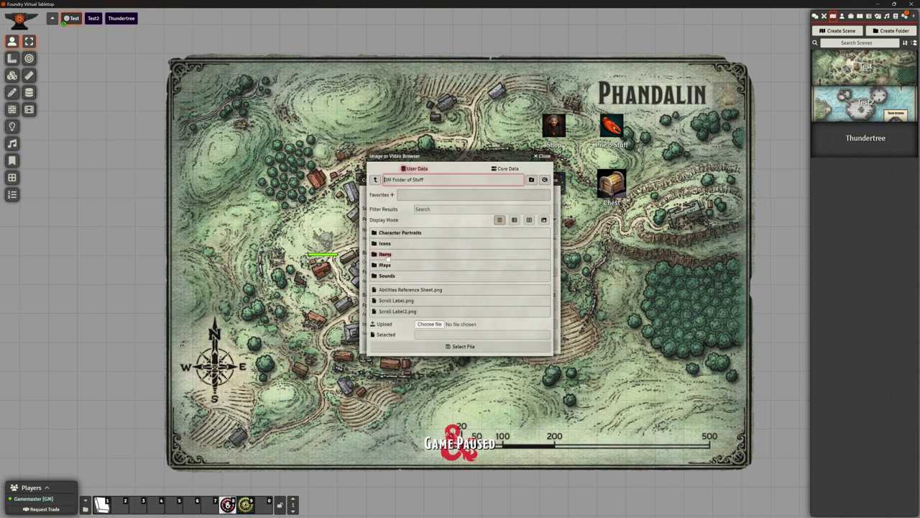
pyautogui.click(388, 266)
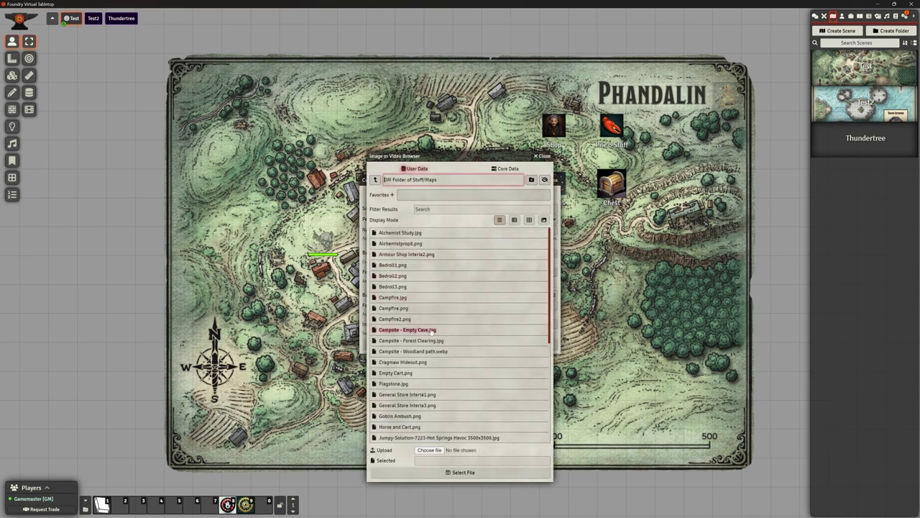
pyautogui.scroll(-3, 435, 336)
pyautogui.scroll(-2, 445, 366)
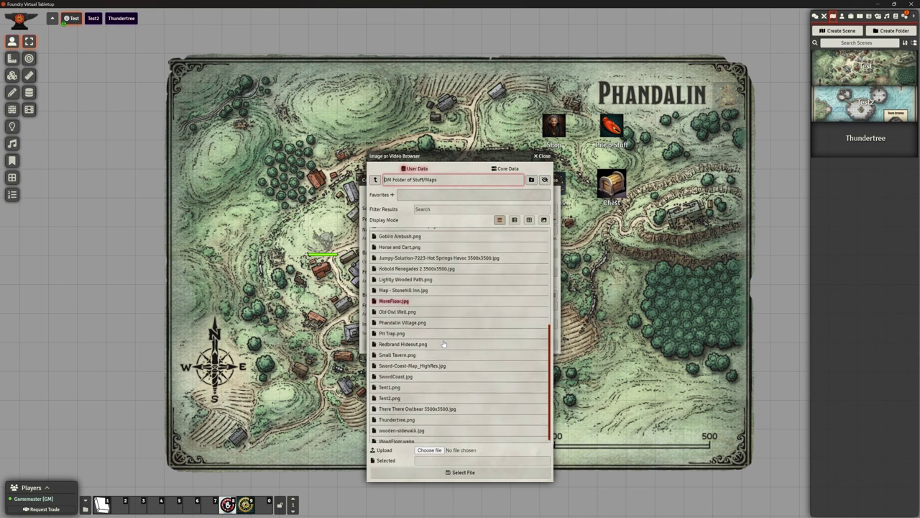
pyautogui.click(417, 424)
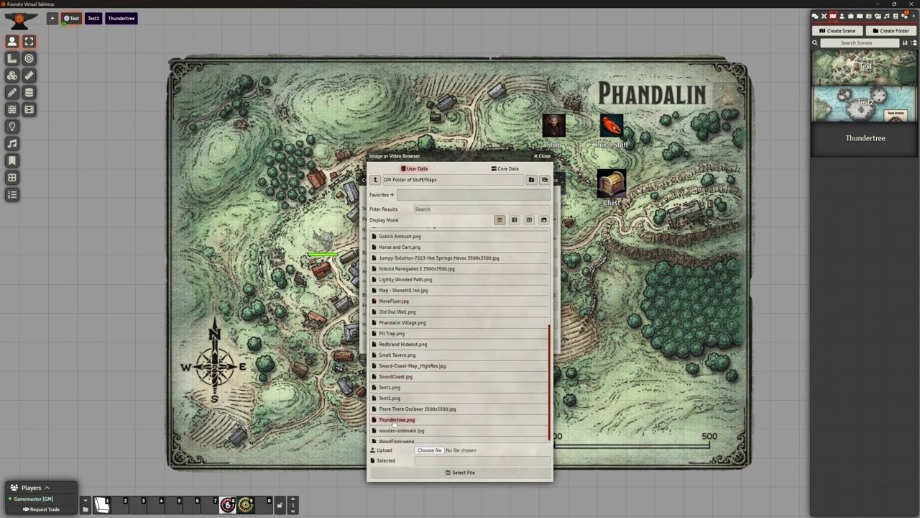
pyautogui.click(460, 472)
pyautogui.click(489, 345)
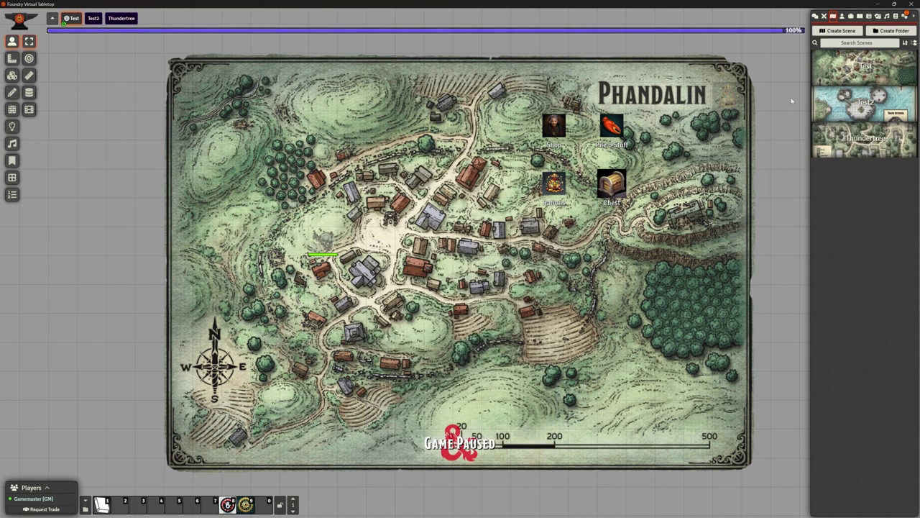
# Activate the Thundertree scene and zoom in on the Ruins of Thundertree map.
pyautogui.rightClick(866, 140)
pyautogui.click(856, 177)
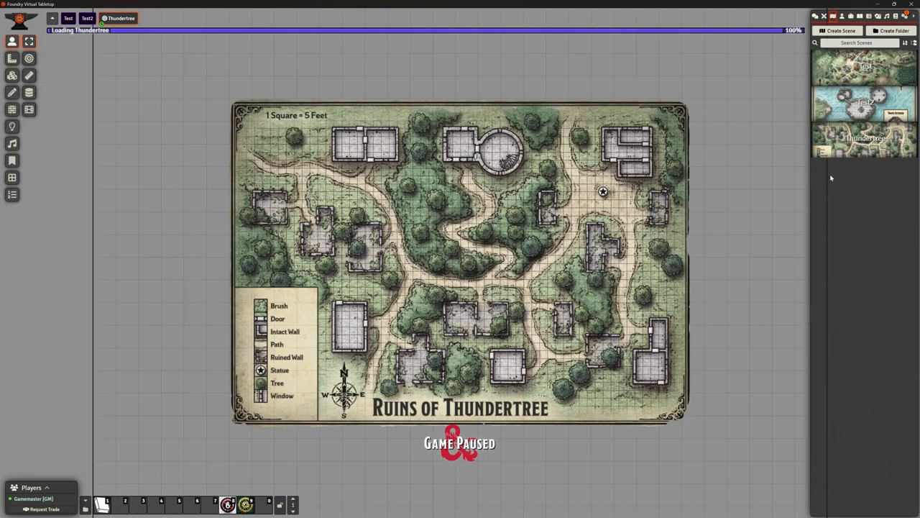
pyautogui.scroll(10, 460, 237)
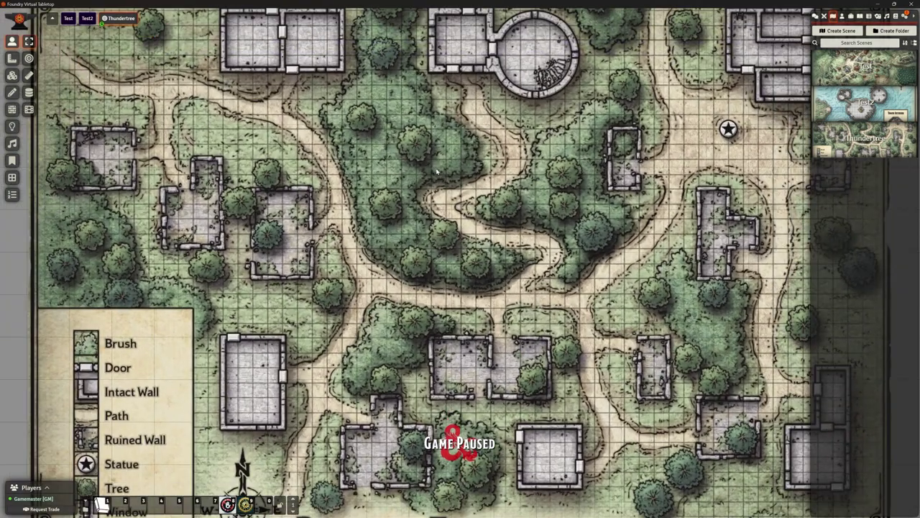
pyautogui.scroll(5, 427, 171)
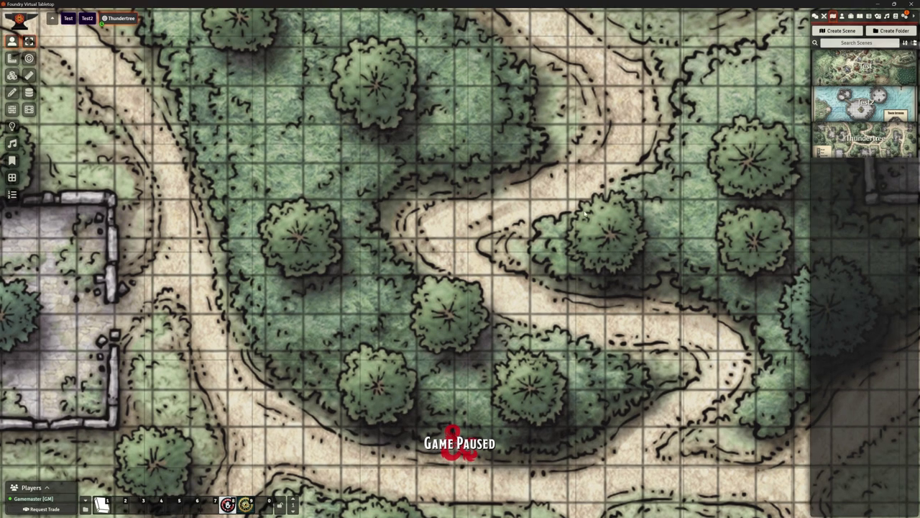
pyautogui.rightClick(859, 141)
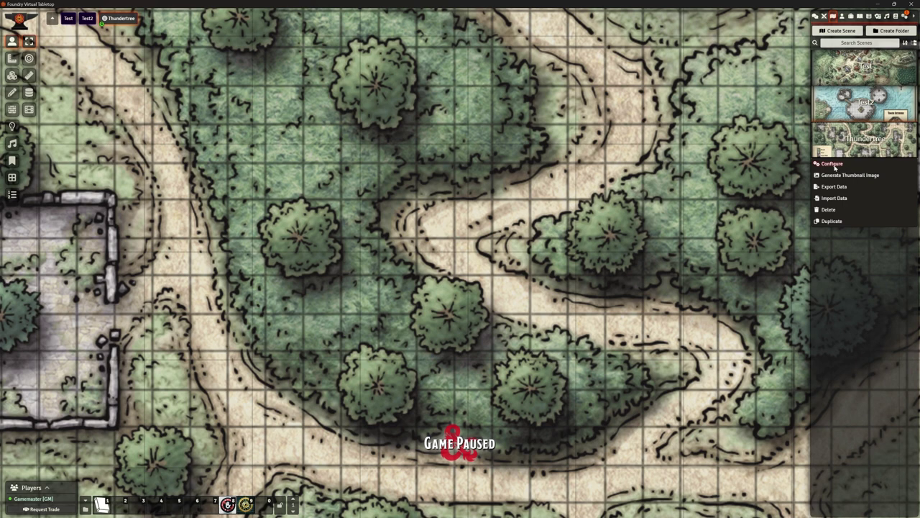
# Change the Thundertree scene's grid colour to red in its grid settings.
pyautogui.click(833, 165)
pyautogui.click(431, 196)
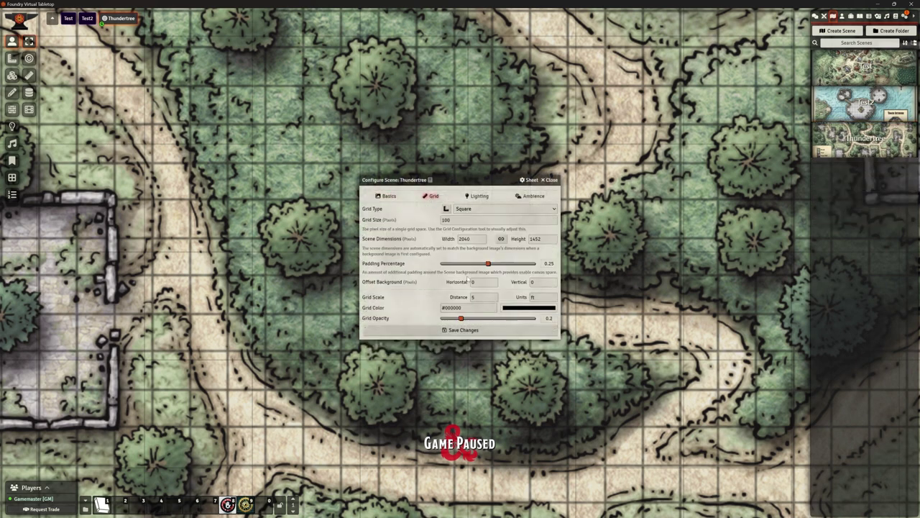
pyautogui.click(509, 309)
pyautogui.click(579, 316)
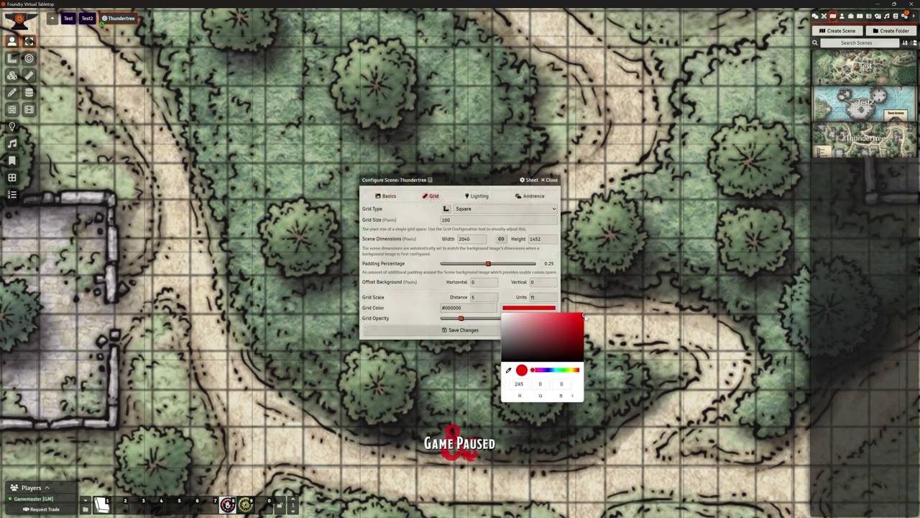
pyautogui.click(463, 330)
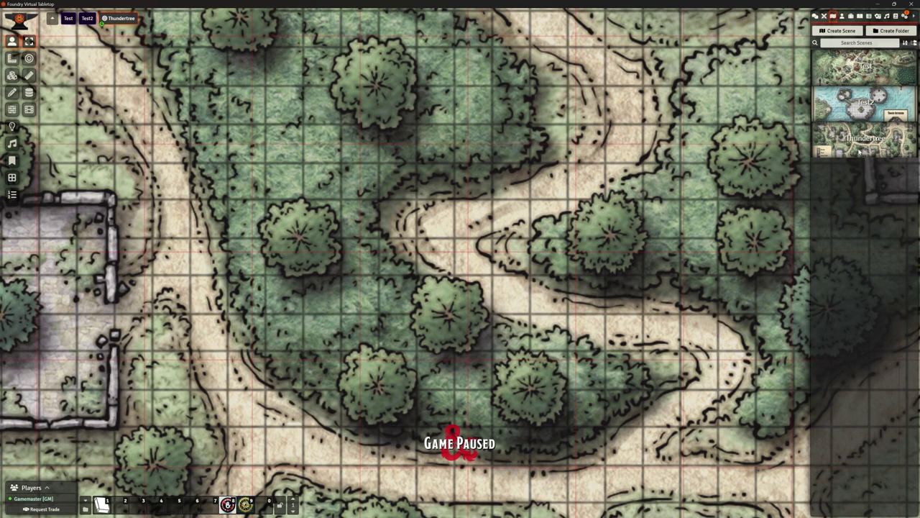
# Open the Thundertree scene configuration and switch to the Grid Scaler grid tools.
pyautogui.rightClick(858, 146)
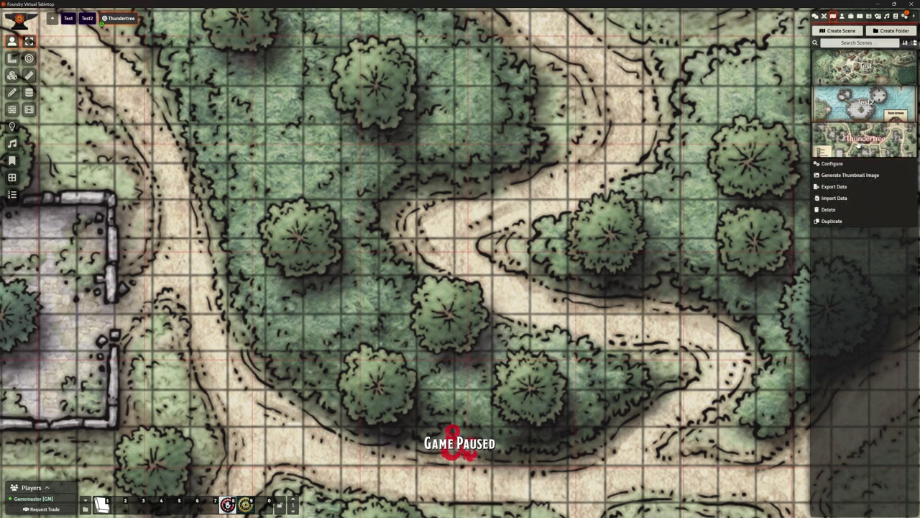
pyautogui.click(833, 164)
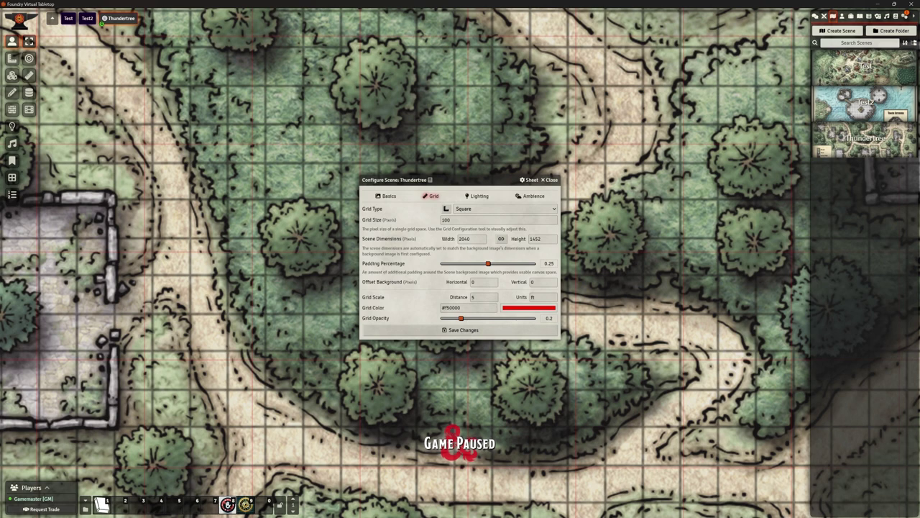
pyautogui.click(13, 179)
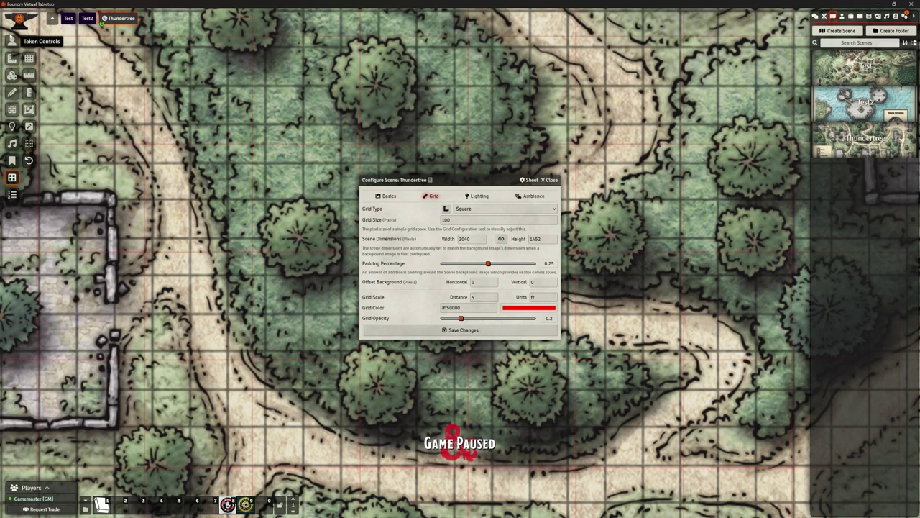
# Cycle through the token, measurement, drawing and wall layers, return to grid tools, then close the configuration.
pyautogui.click(12, 41)
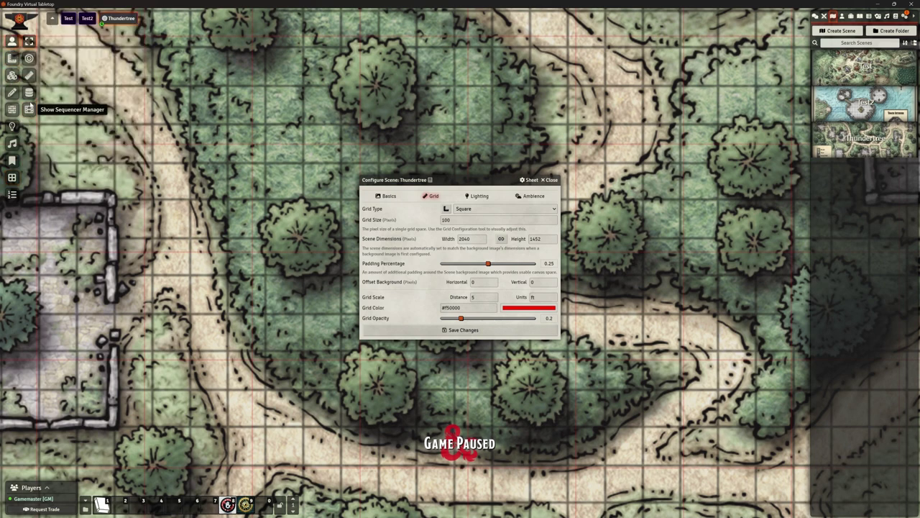
pyautogui.click(11, 58)
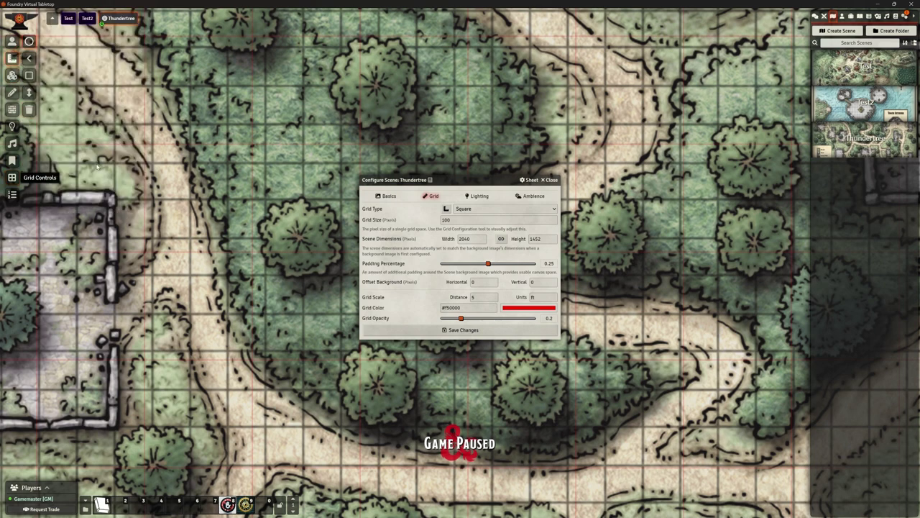
pyautogui.click(12, 92)
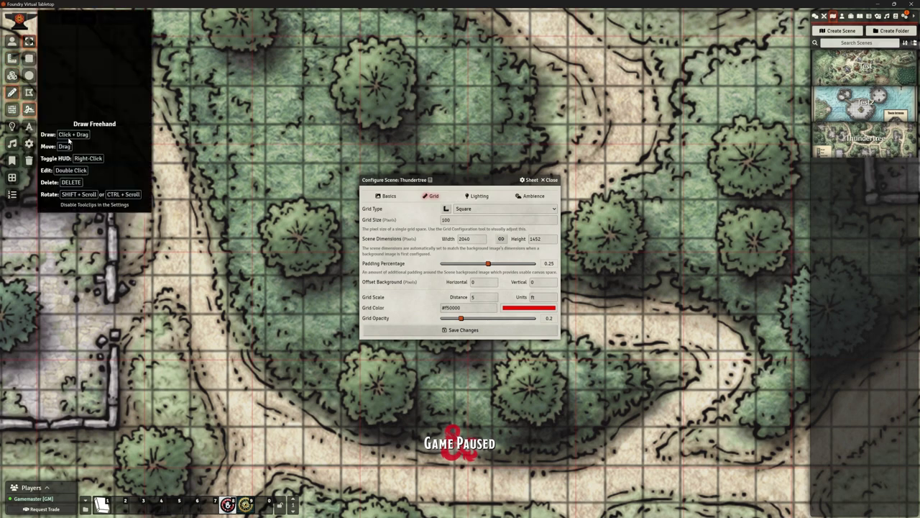
pyautogui.click(12, 109)
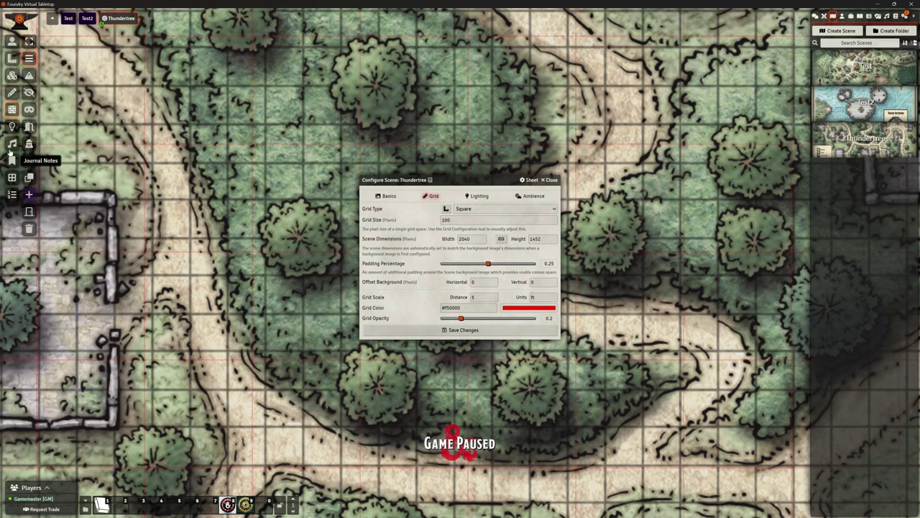
pyautogui.click(13, 180)
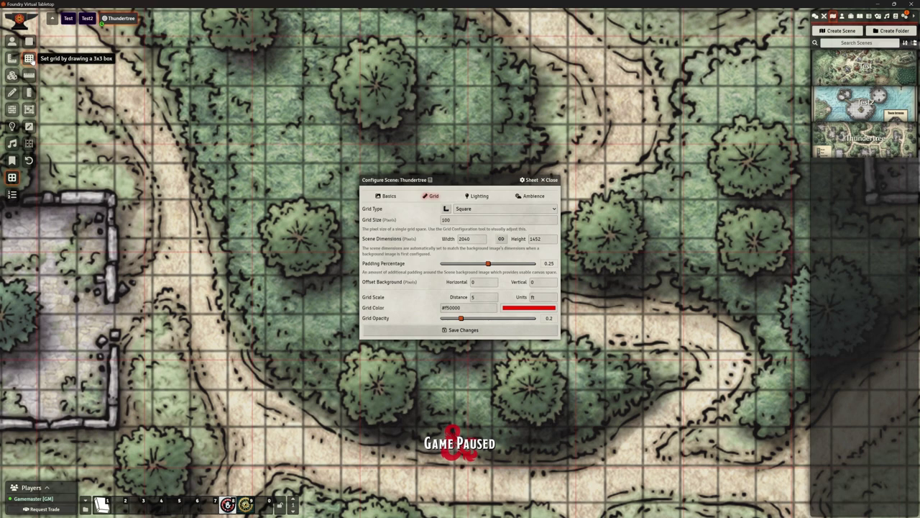
pyautogui.click(551, 180)
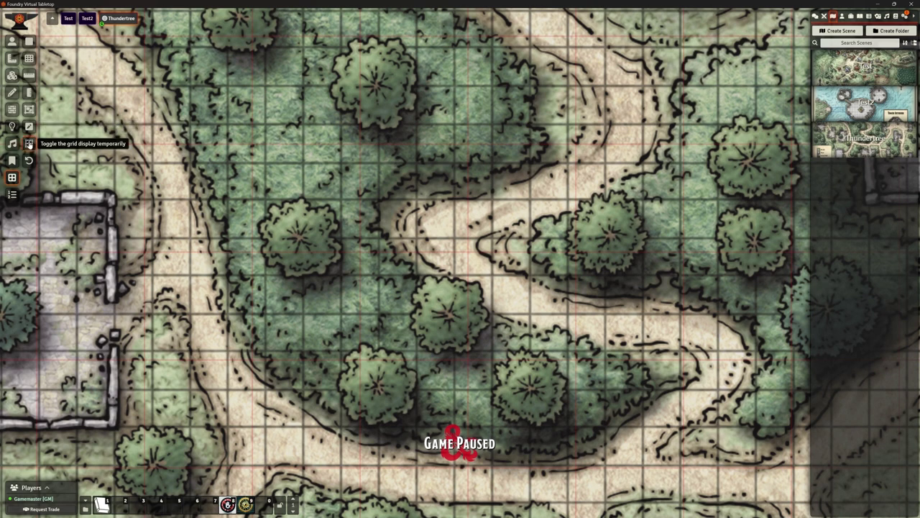
# Turn on the bold grid display and select the 3x3 box grid tool.
pyautogui.click(29, 143)
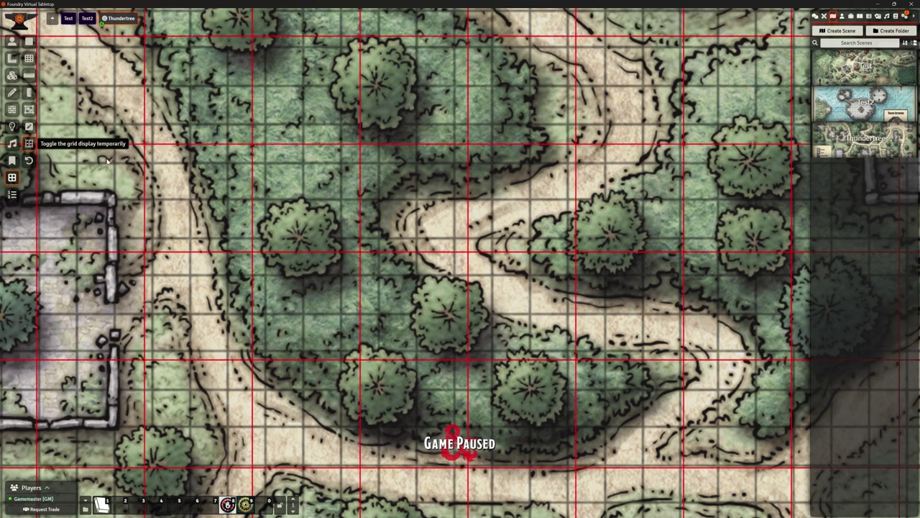
pyautogui.click(28, 143)
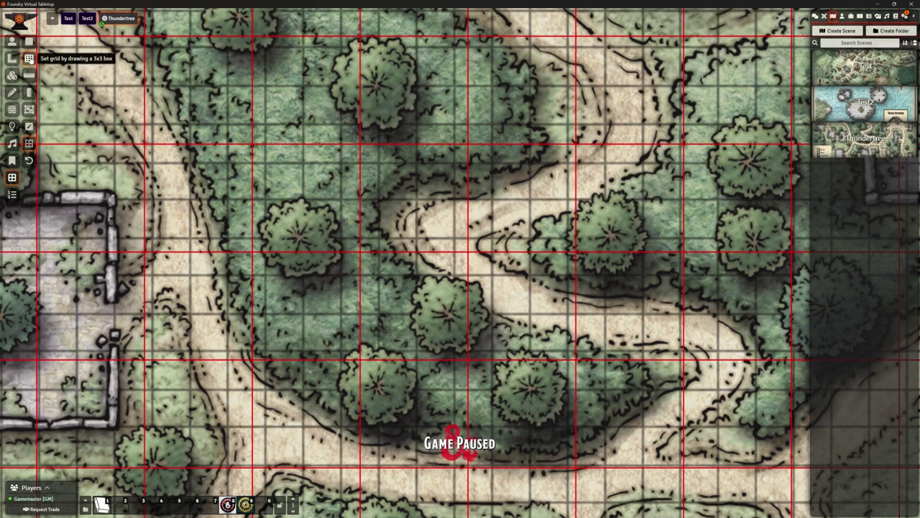
pyautogui.click(29, 58)
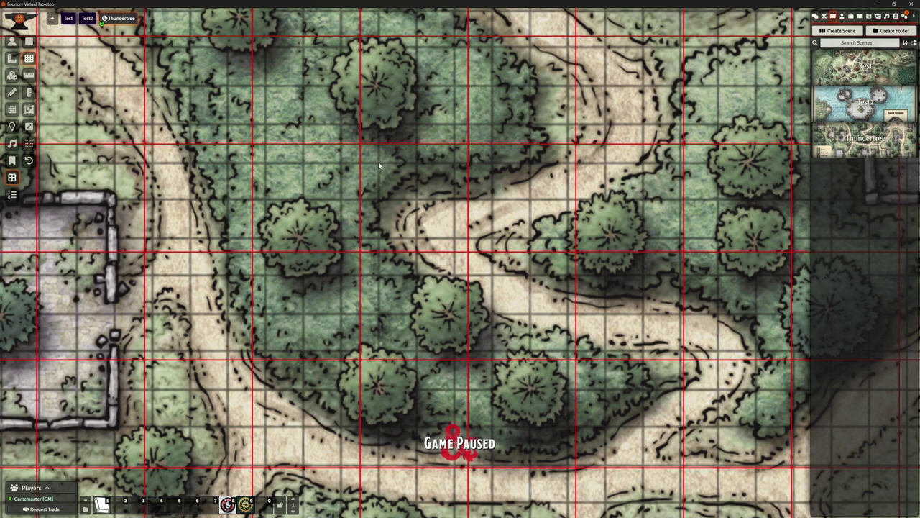
# Drag a 3x3 box over the central clearing to rescale the grid.
pyautogui.moveTo(380, 165); pyautogui.dragTo(471, 253)
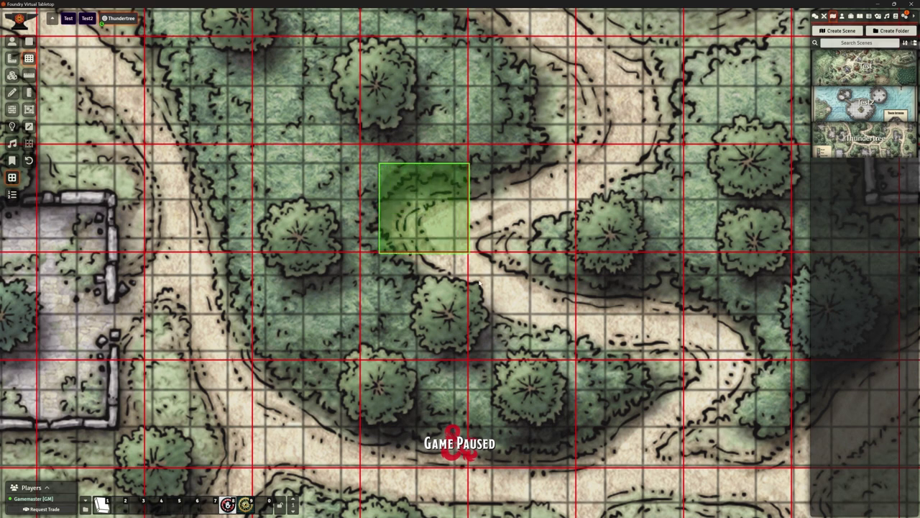
pyautogui.moveTo(479, 285); pyautogui.dragTo(493, 280)
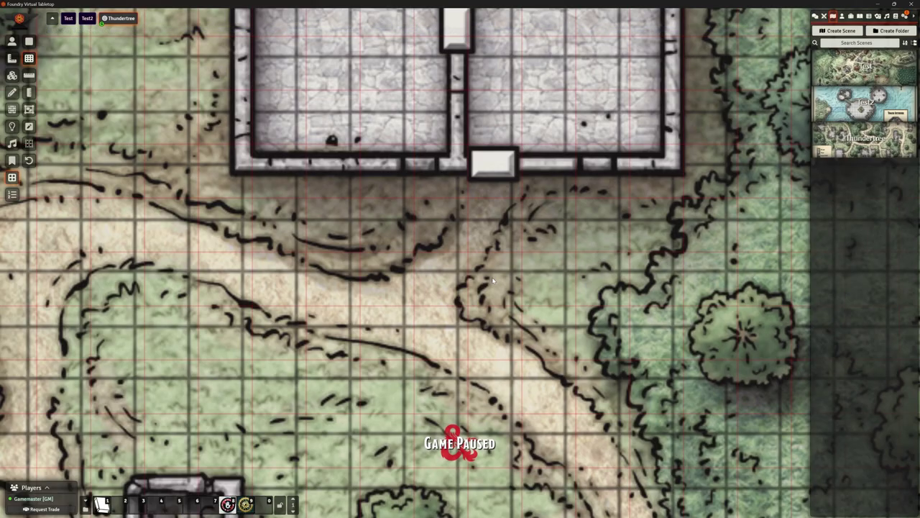
# Switch to the single-square tool and draw one map square below the stone building, twice.
pyautogui.click(31, 77)
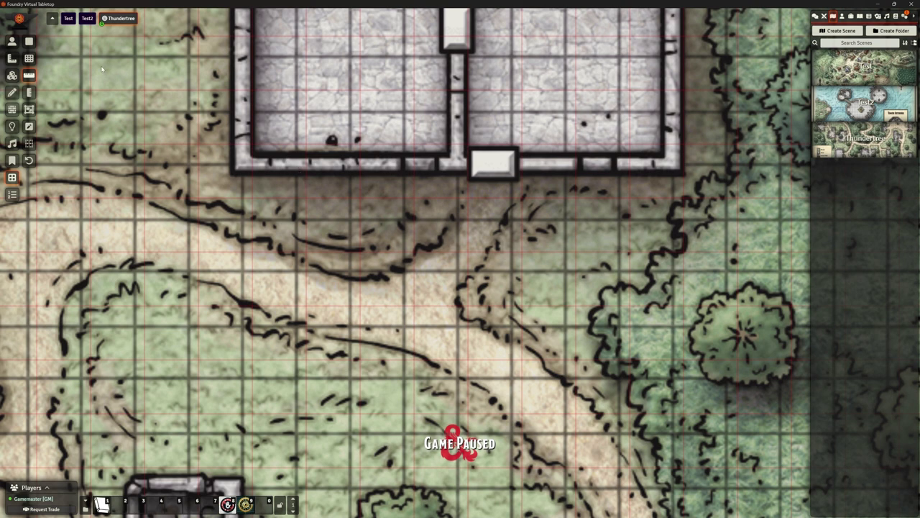
pyautogui.click(30, 43)
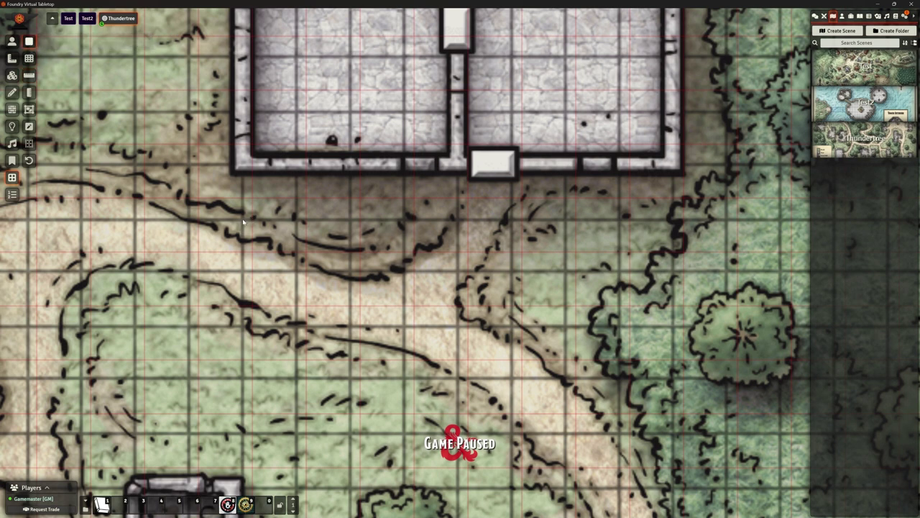
pyautogui.moveTo(243, 222); pyautogui.dragTo(295, 270)
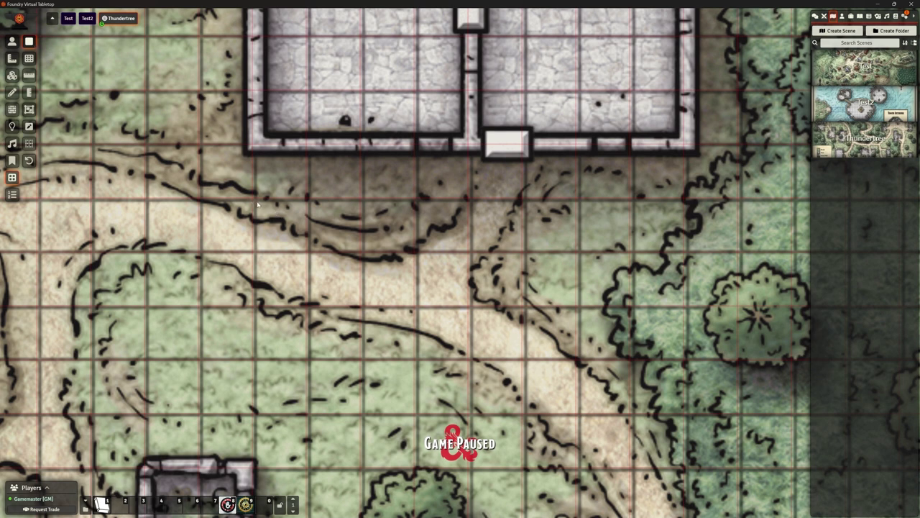
pyautogui.moveTo(258, 204); pyautogui.dragTo(309, 238)
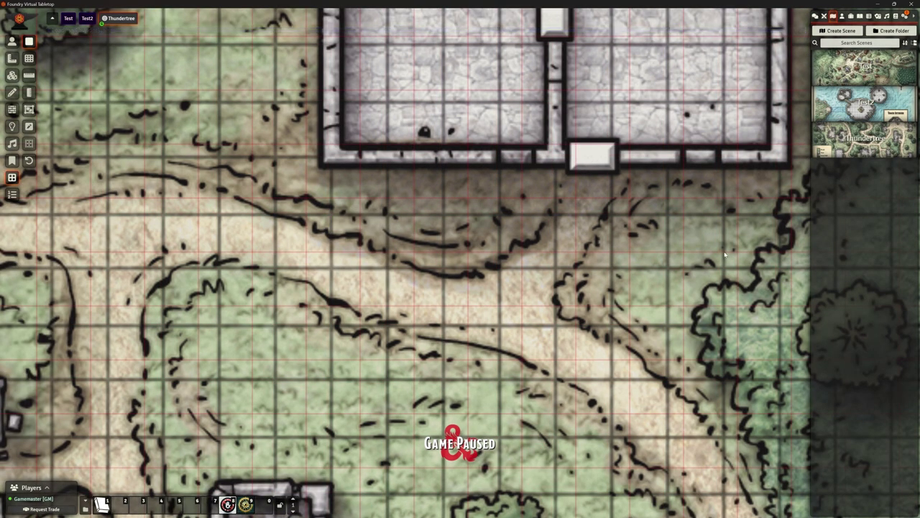